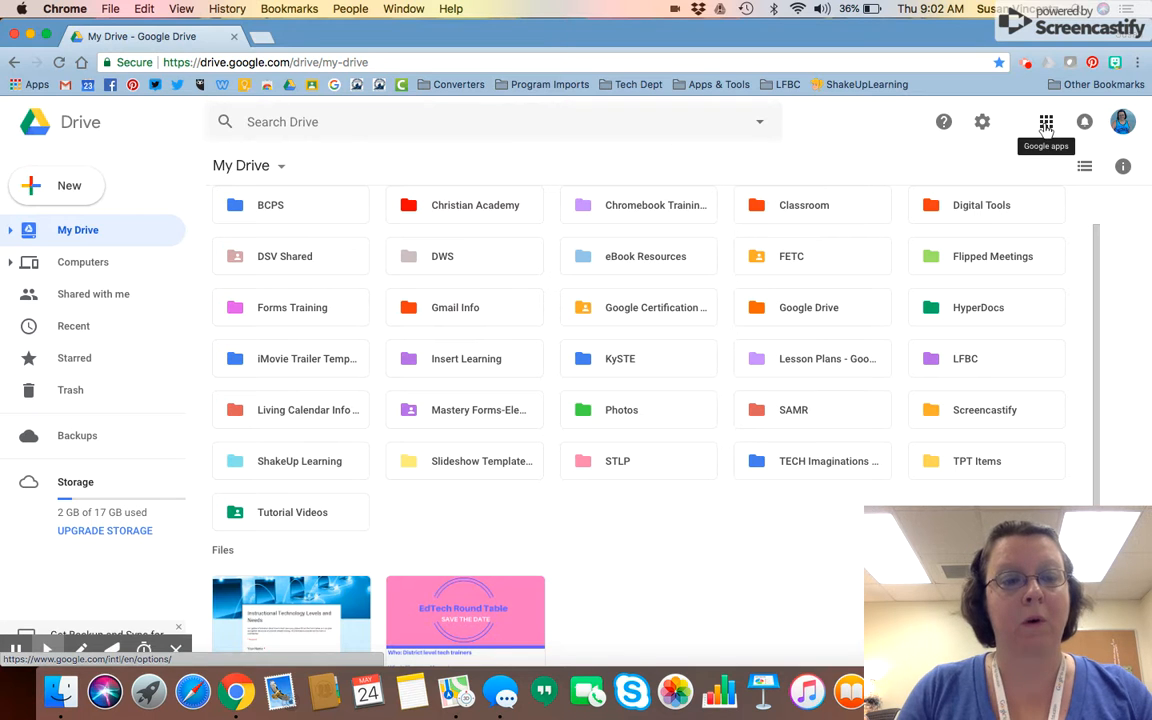
Create a blank Google Form from Drive's New > More menu
left_click(37, 190)
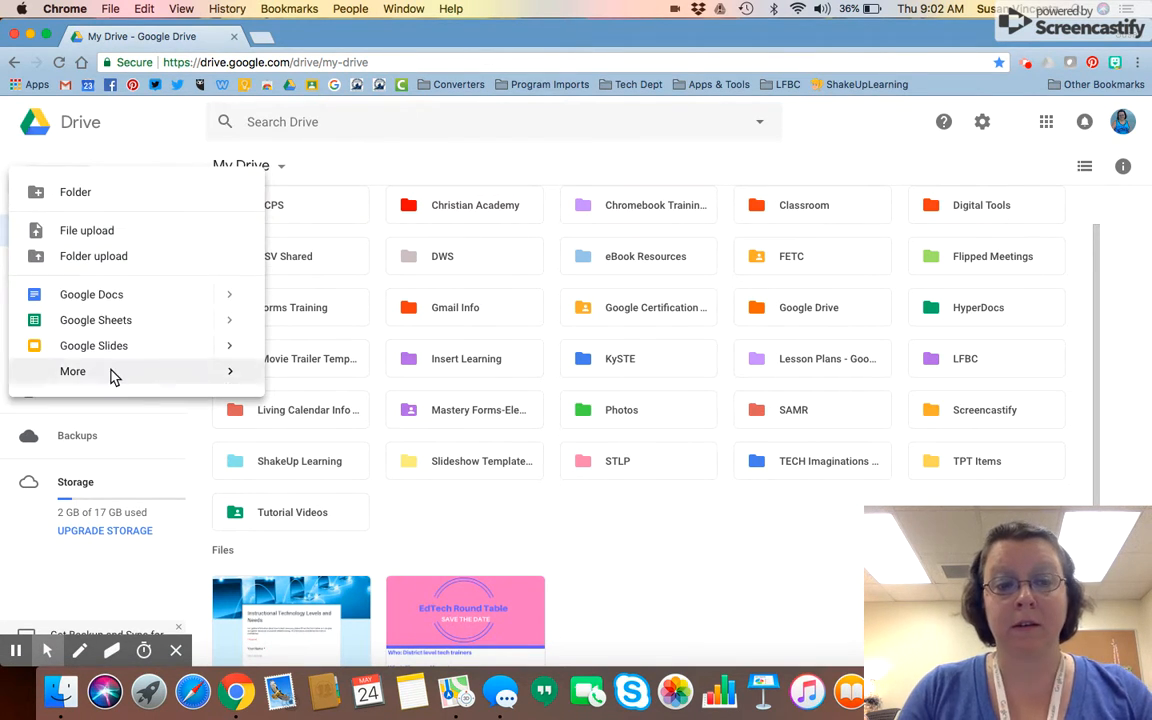
mouse_move(113, 376)
left_click(322, 382)
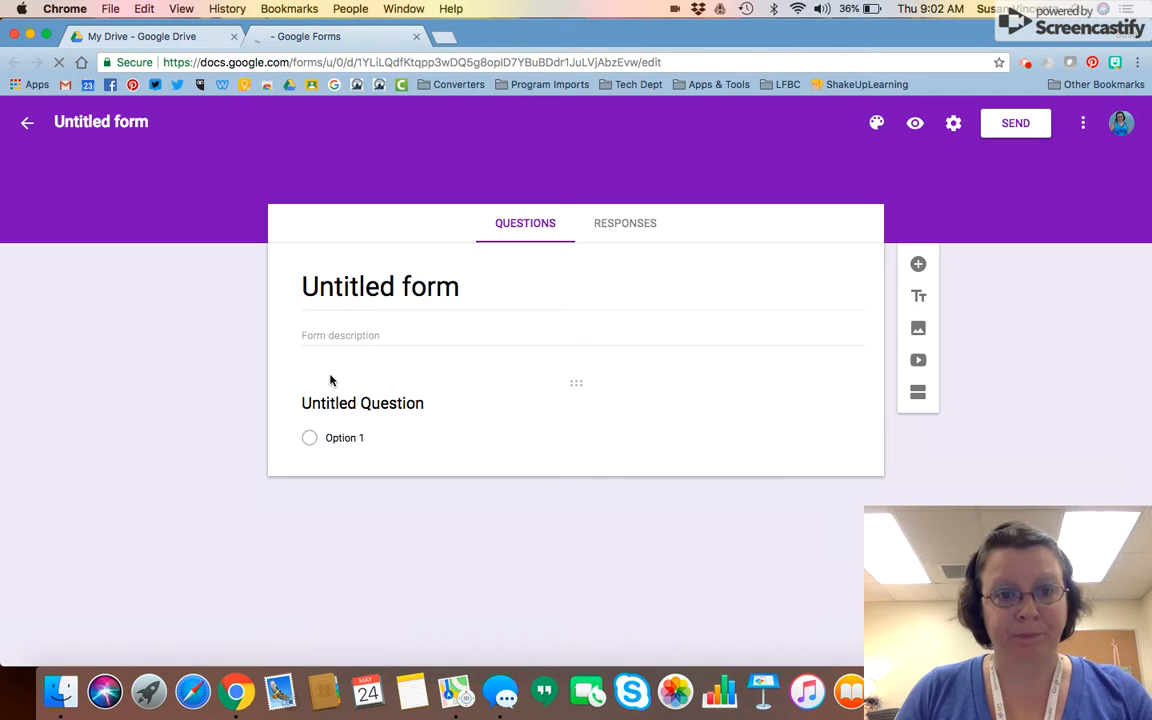
Title the form 'Reading Assessment #1' and apply that name to the Drive file
left_click(363, 287)
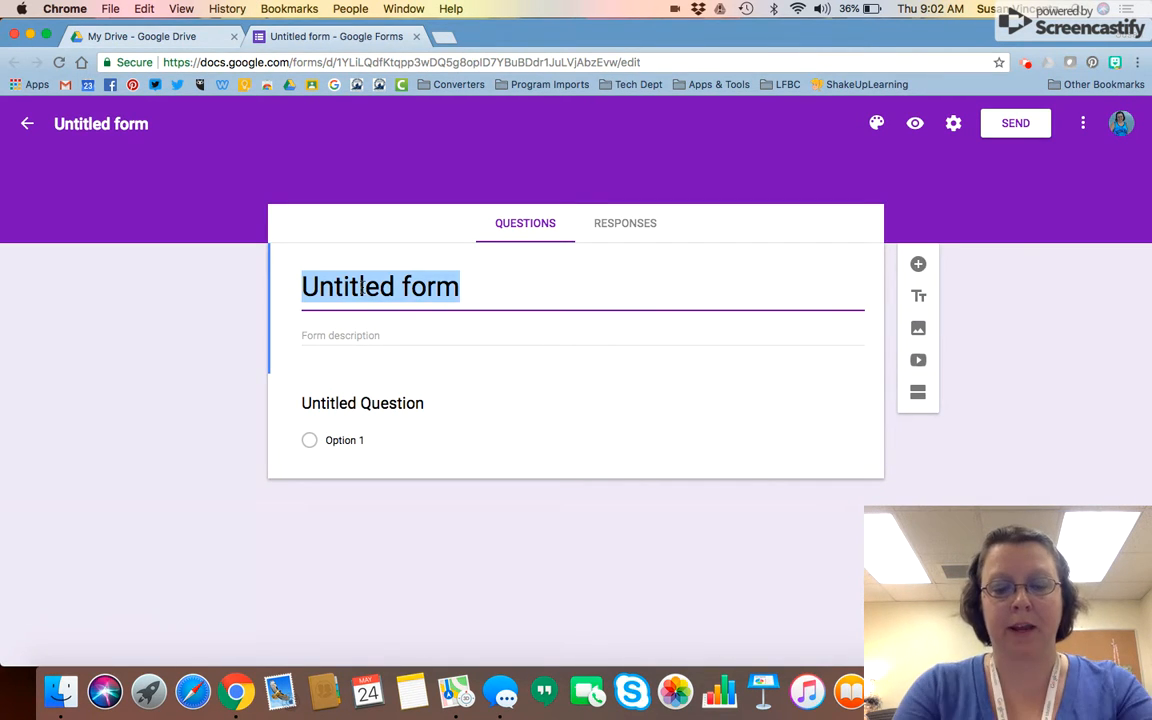
type("Reading Assessment #1")
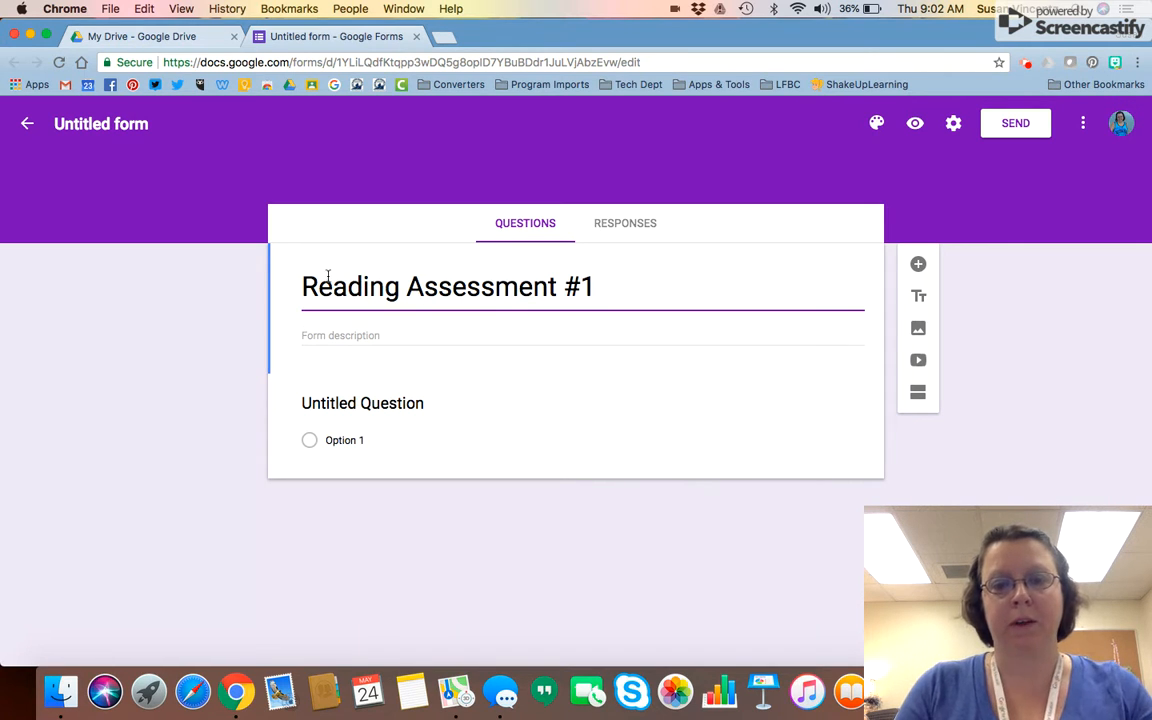
left_click(179, 311)
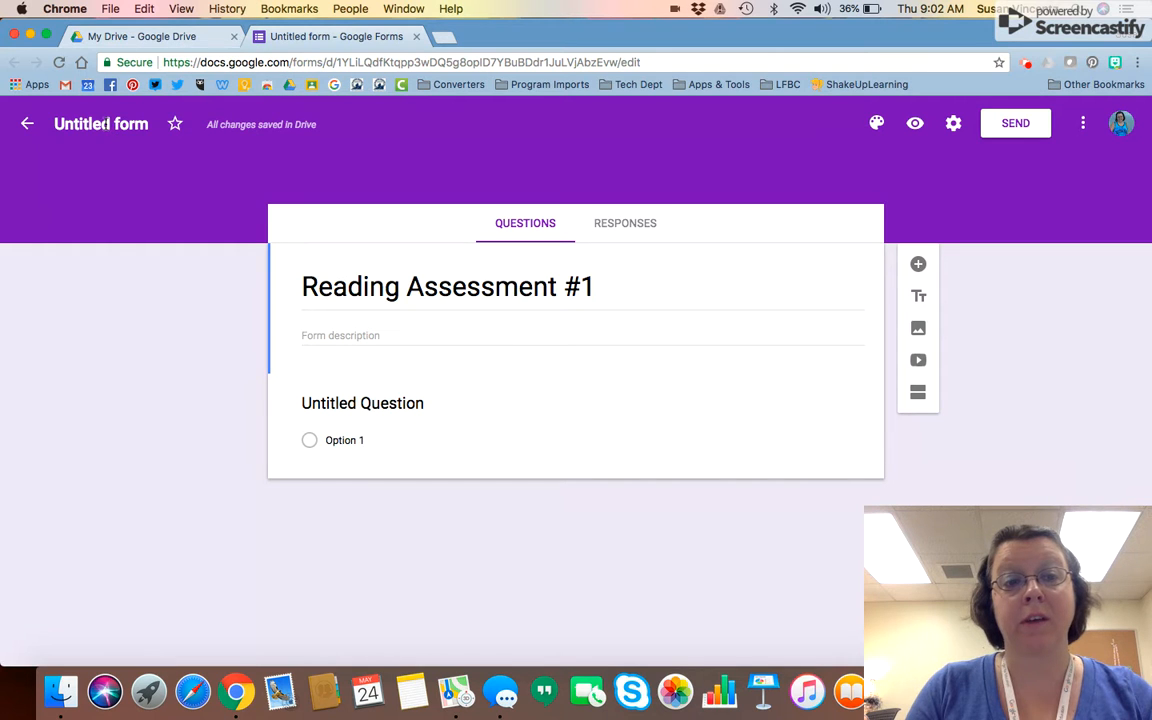
left_click(105, 122)
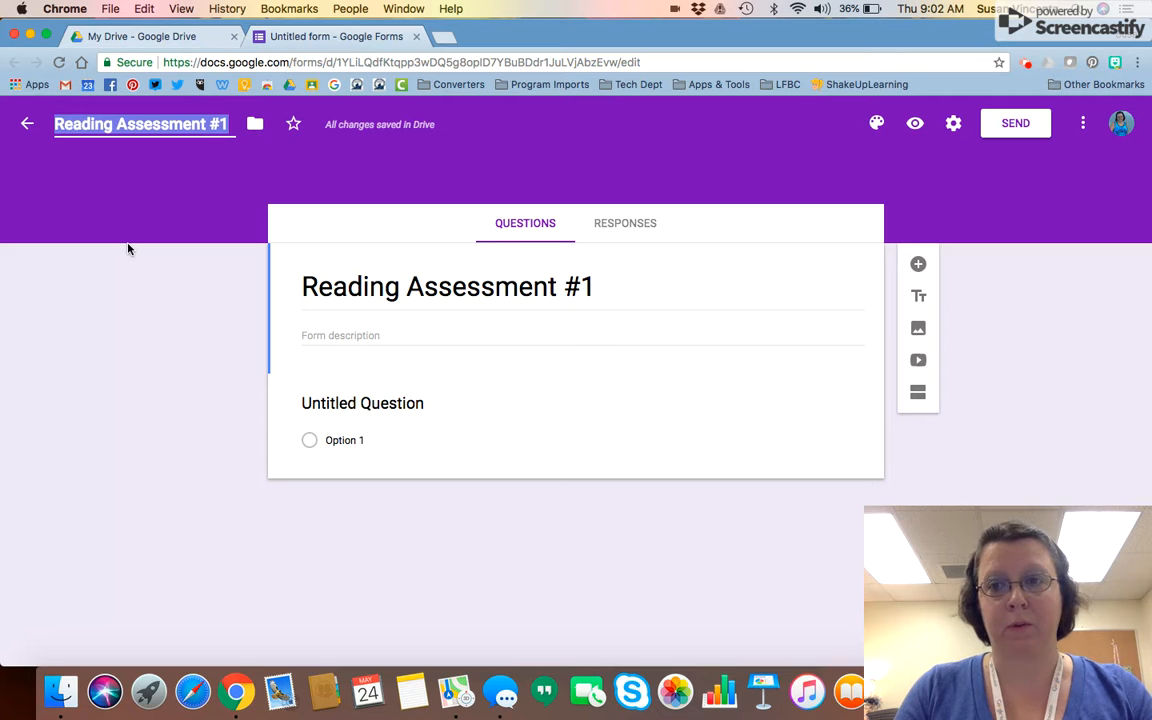
Turn on 'Make this a quiz' in the Quizzes settings and save
left_click(955, 121)
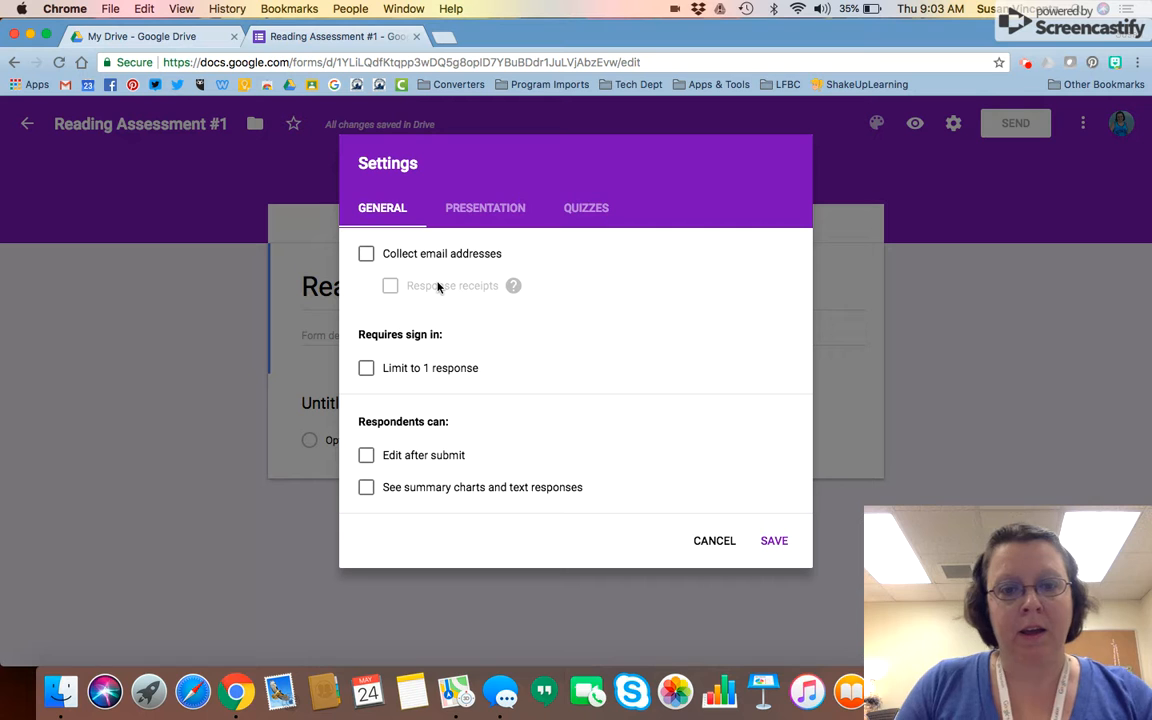
left_click(600, 209)
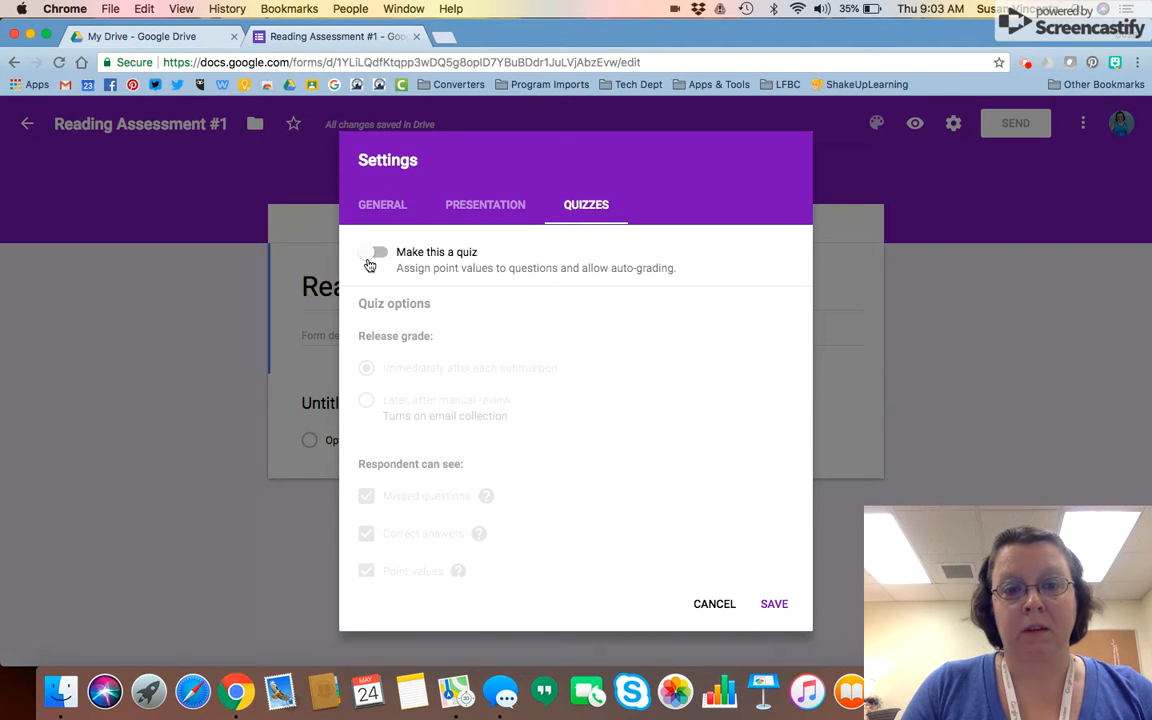
left_click(369, 260)
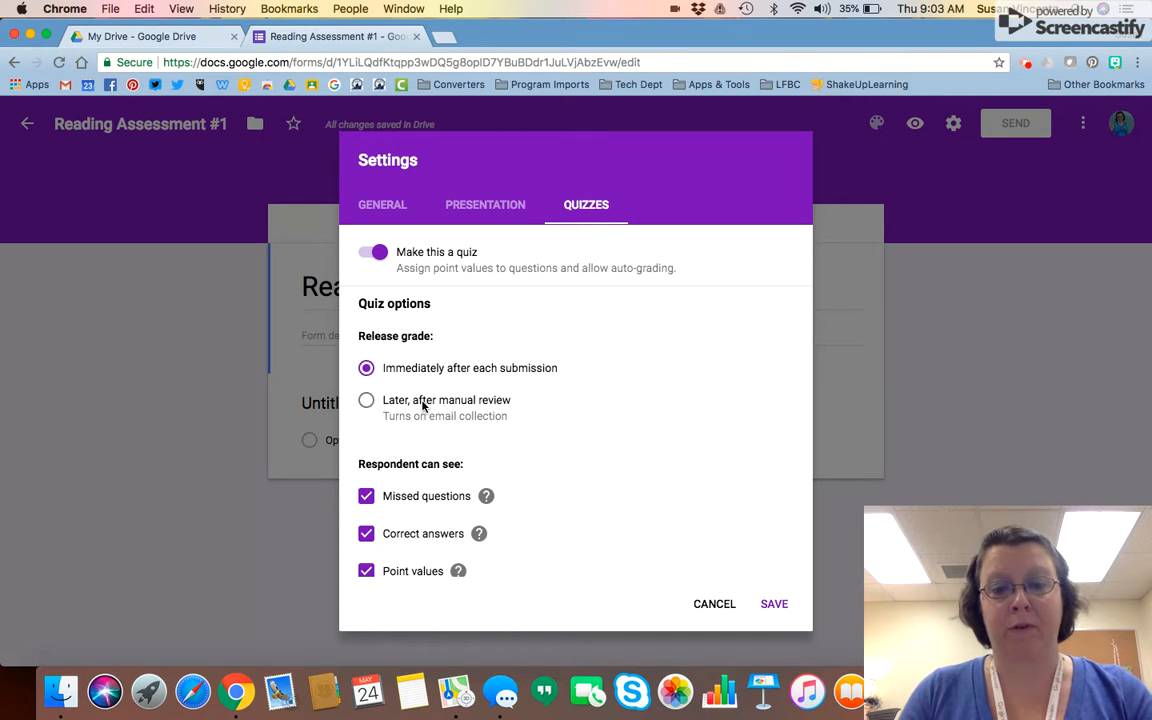
scroll(502, 463, "down", 2)
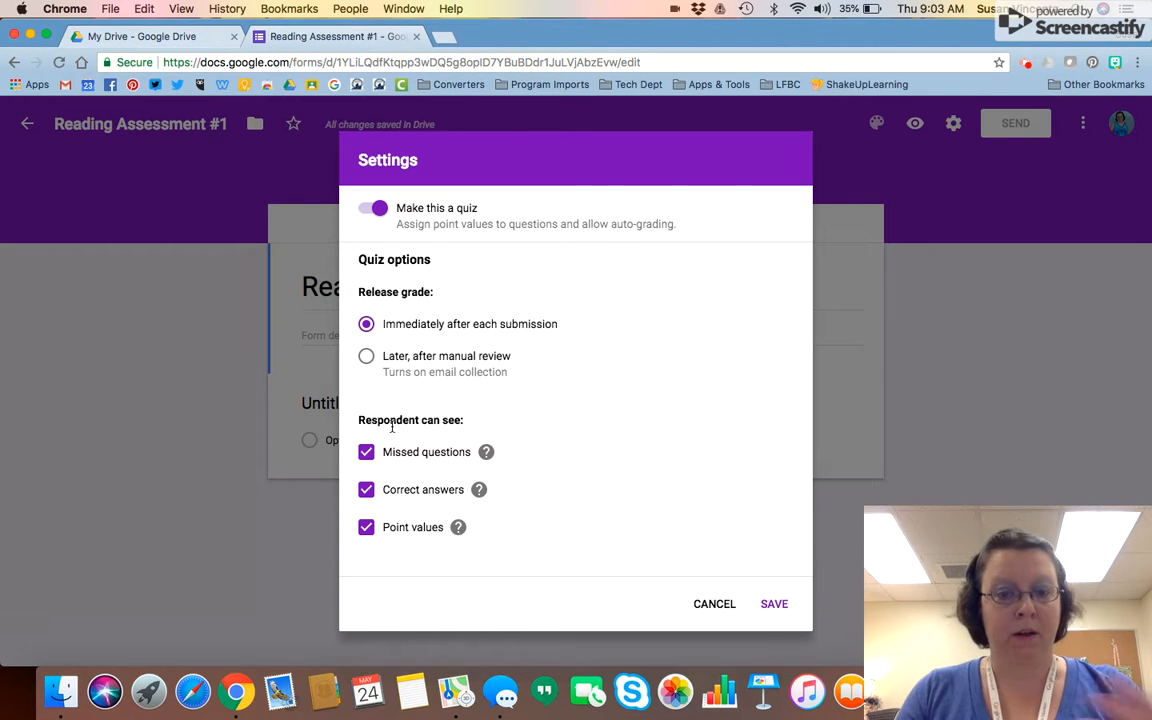
left_click(765, 606)
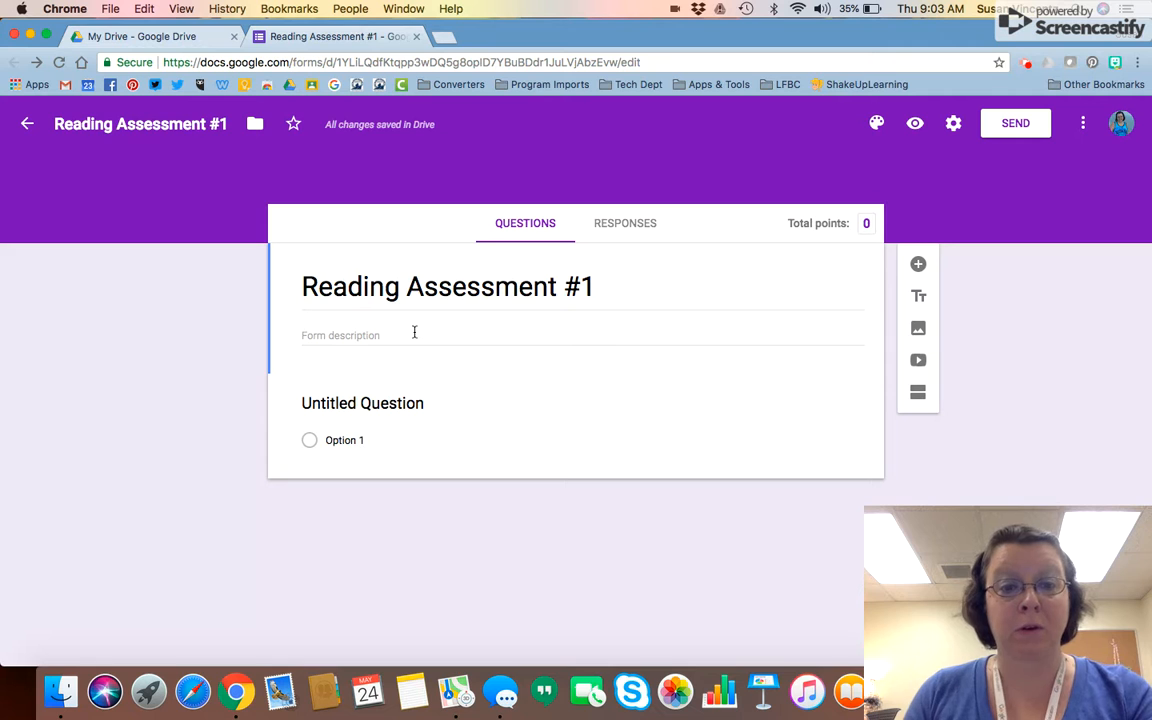
Title the first question 'What color is the sky?', keeping it multiple choice
left_click(385, 403)
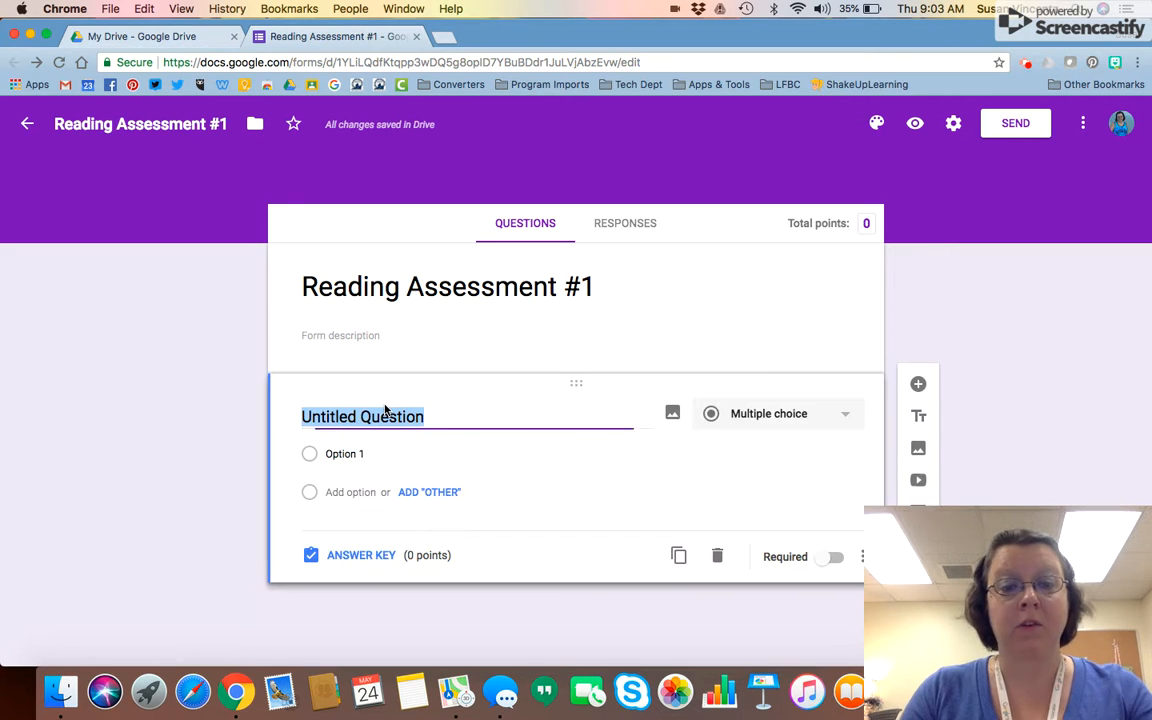
type("What c")
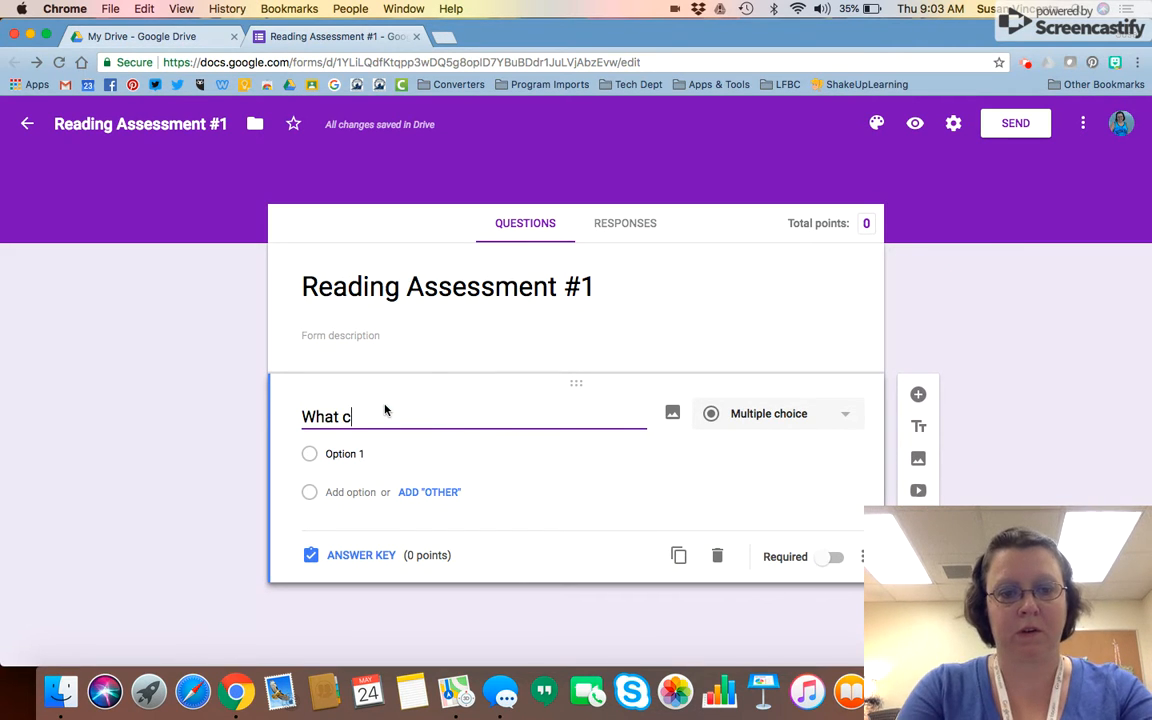
type("olor is the")
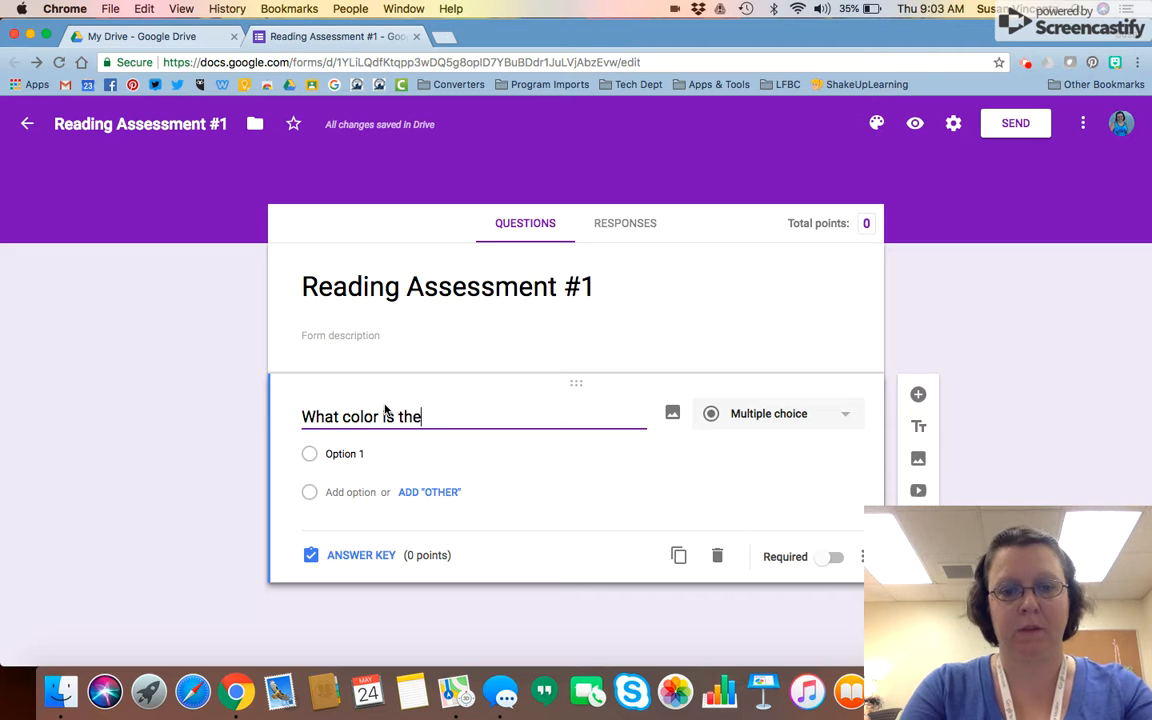
type(" sky?")
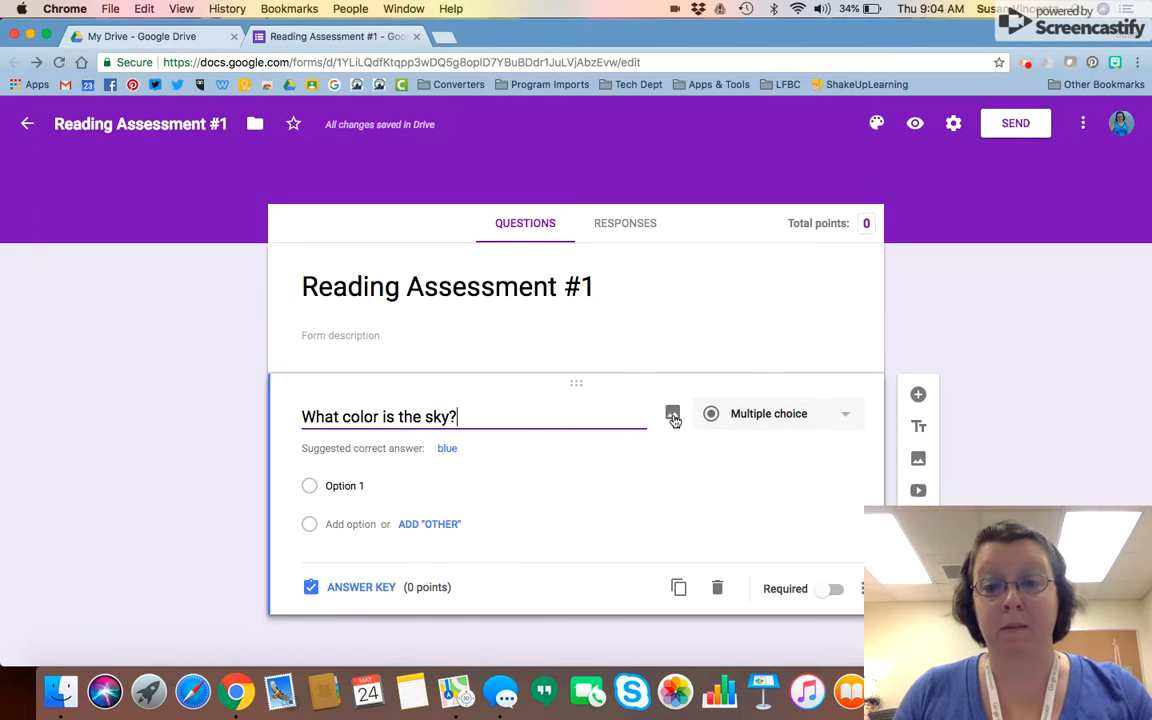
left_click(842, 416)
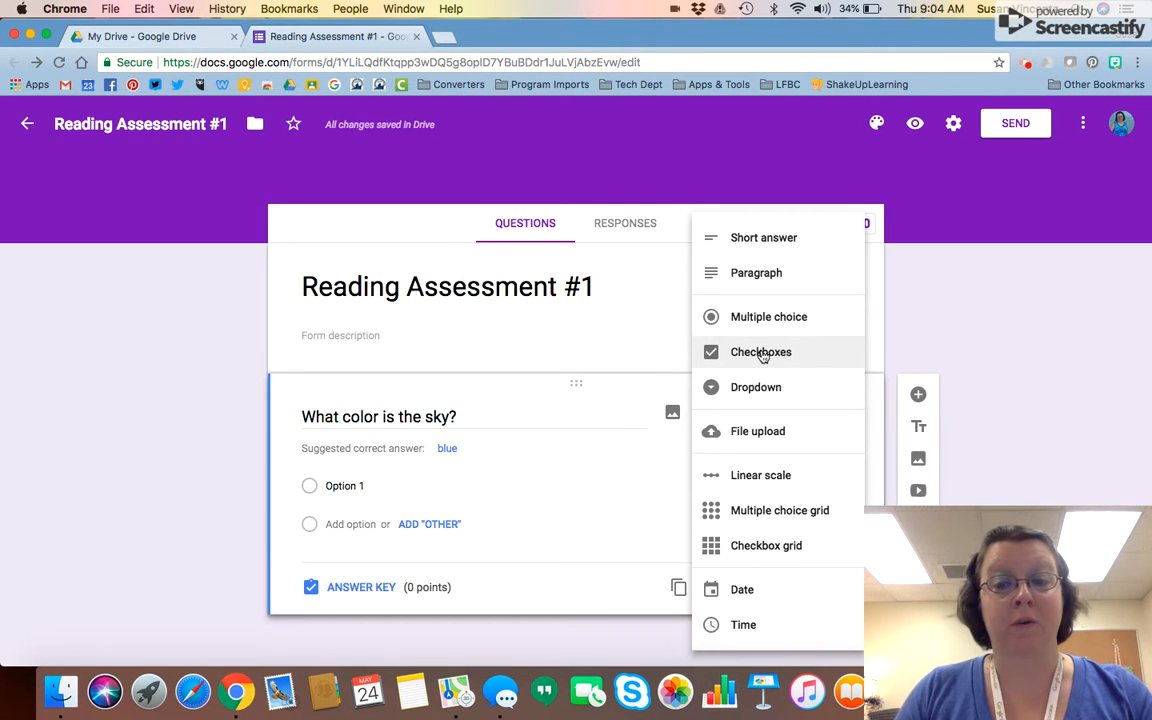
left_click(640, 324)
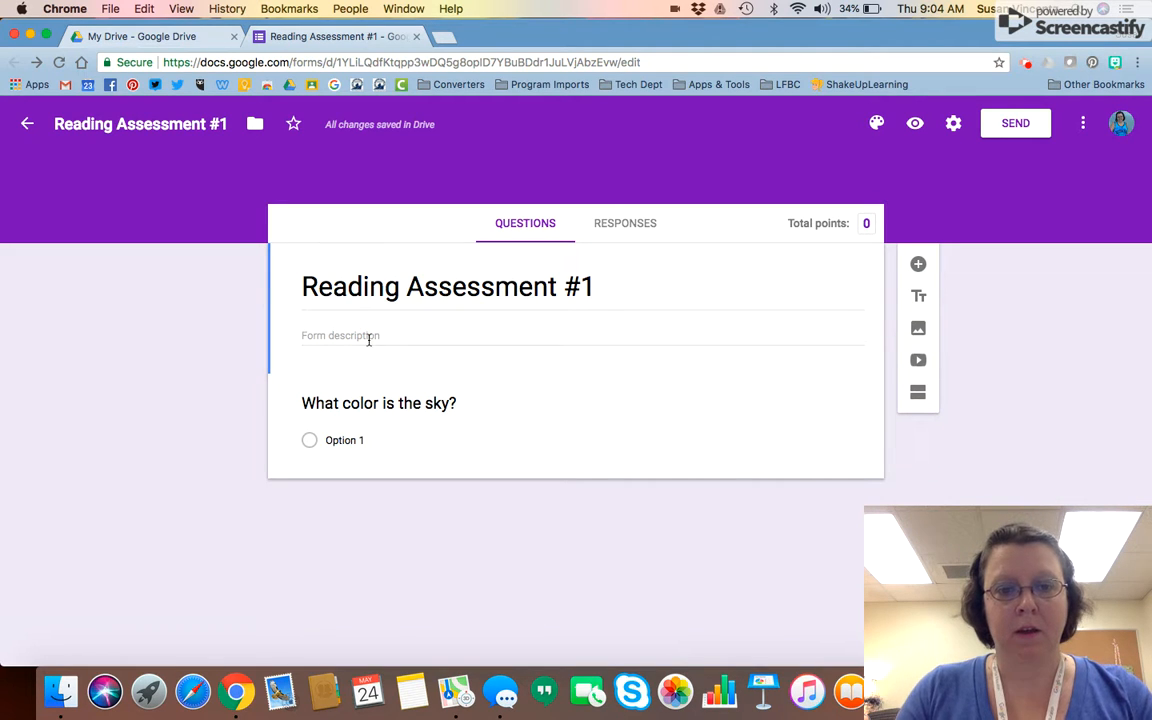
Add choices Blue, Red, Orange and Yellow, fixing the 'Yellos' typo, and open the answer key
left_click(345, 441)
type("Blue")
key("Return")
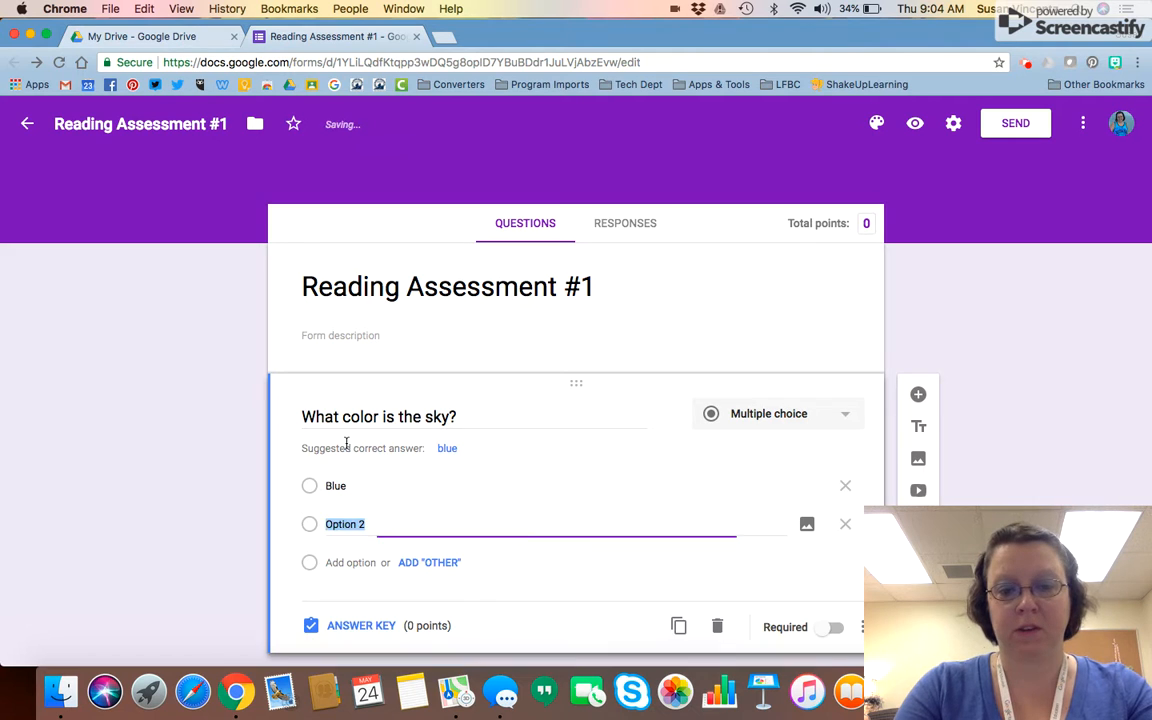
type("Red")
key("Return")
type("Orange")
key("Return")
type("Yello")
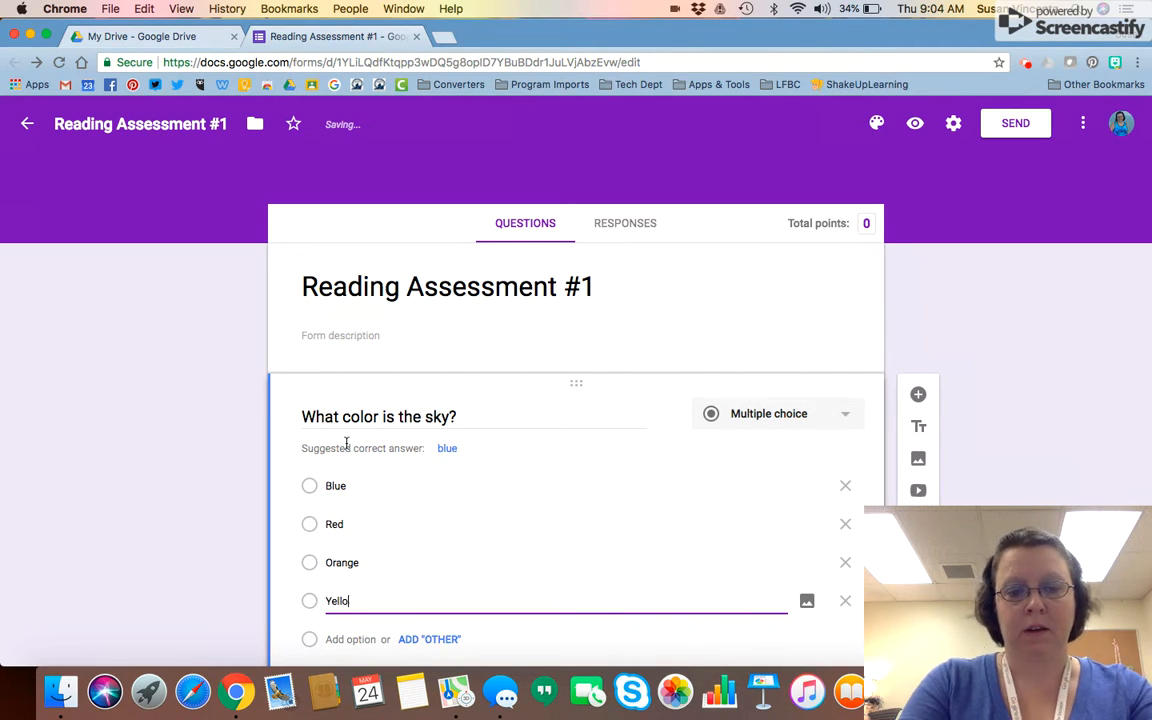
type("s")
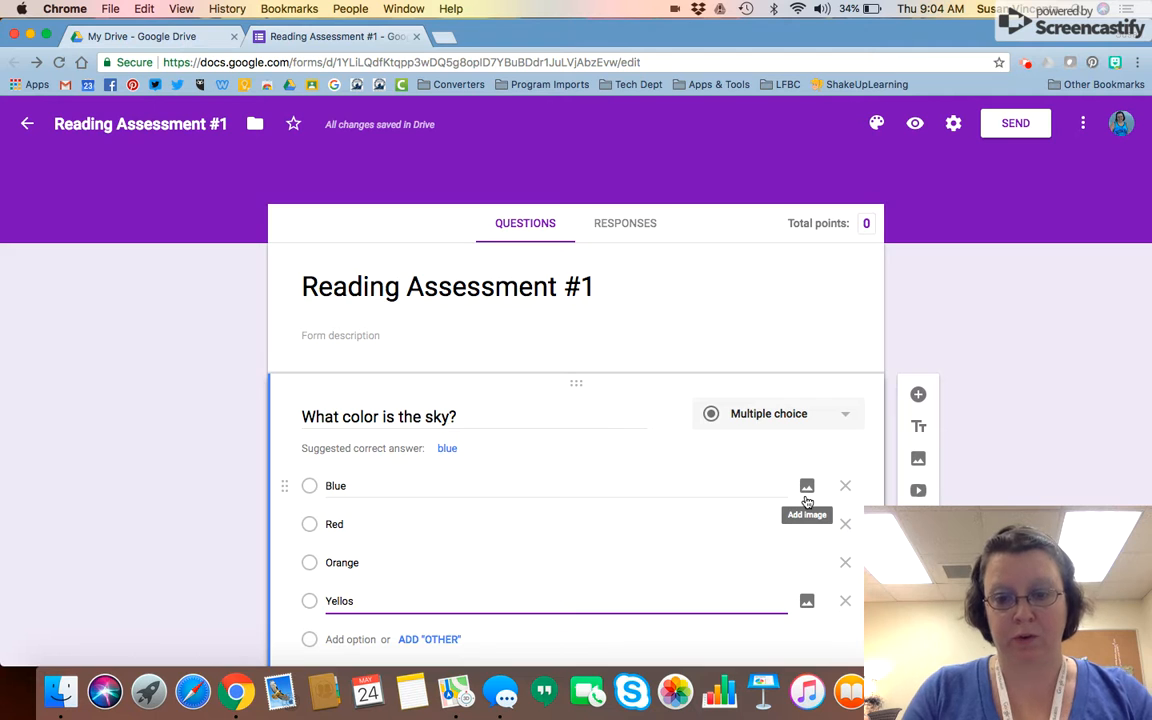
scroll(807, 495, "down", 2)
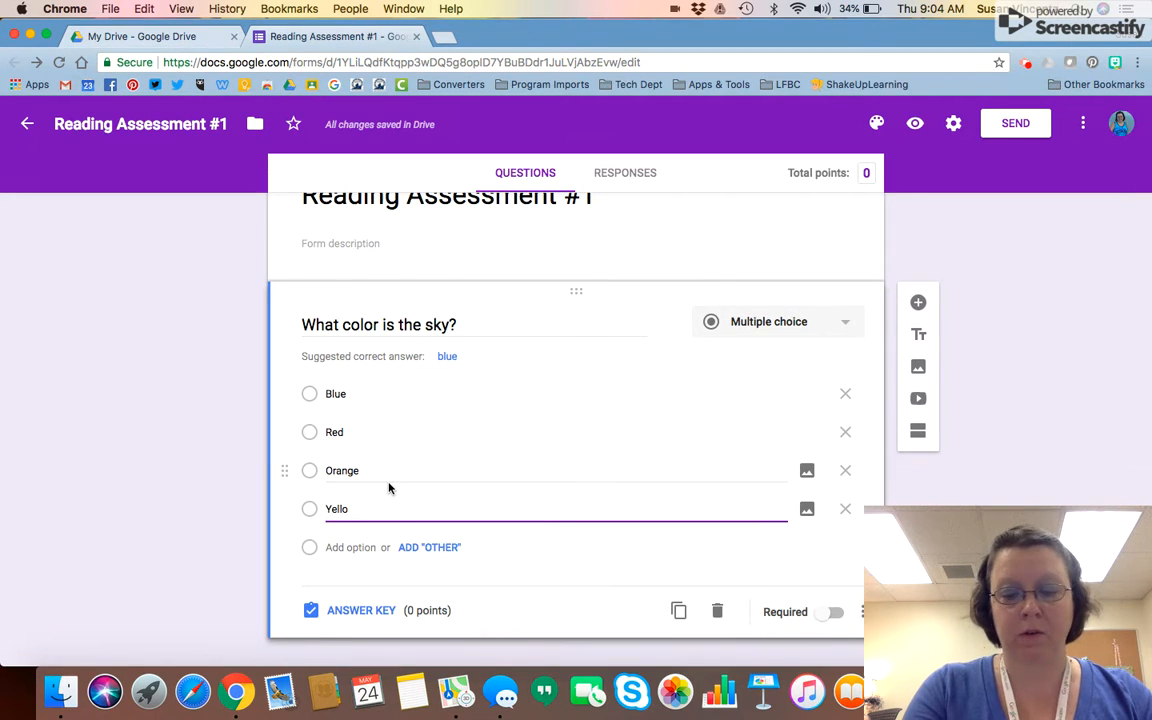
type("w")
scroll(388, 486, "down", 1)
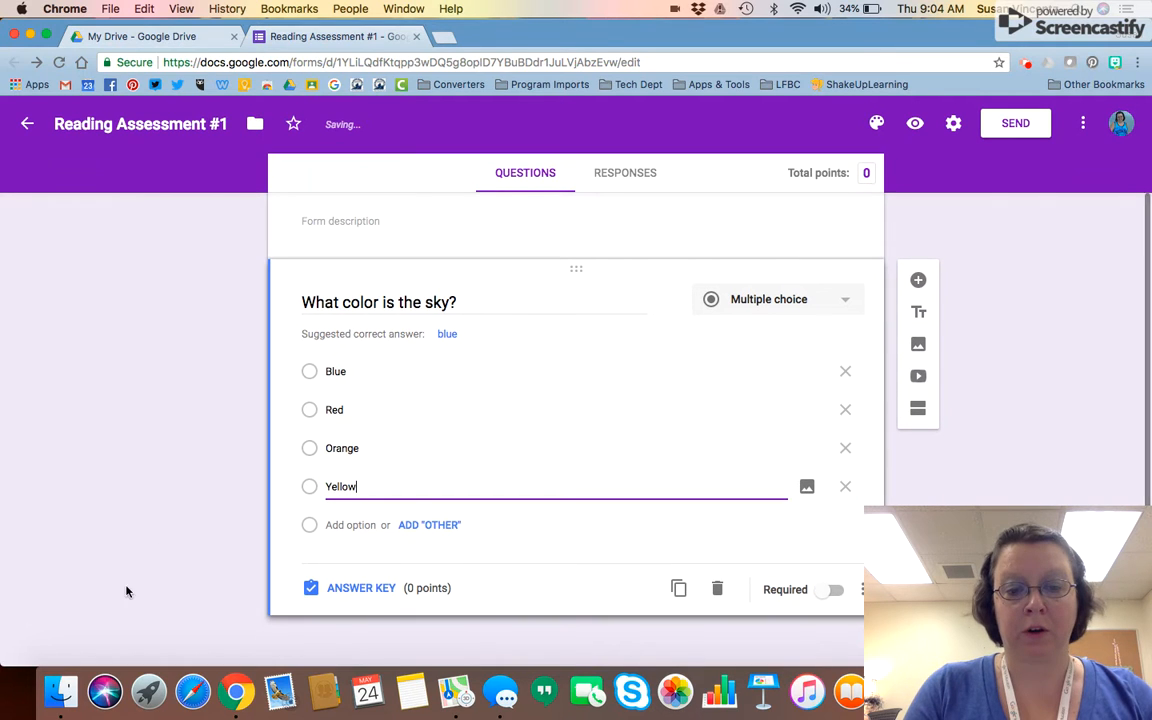
left_click(338, 590)
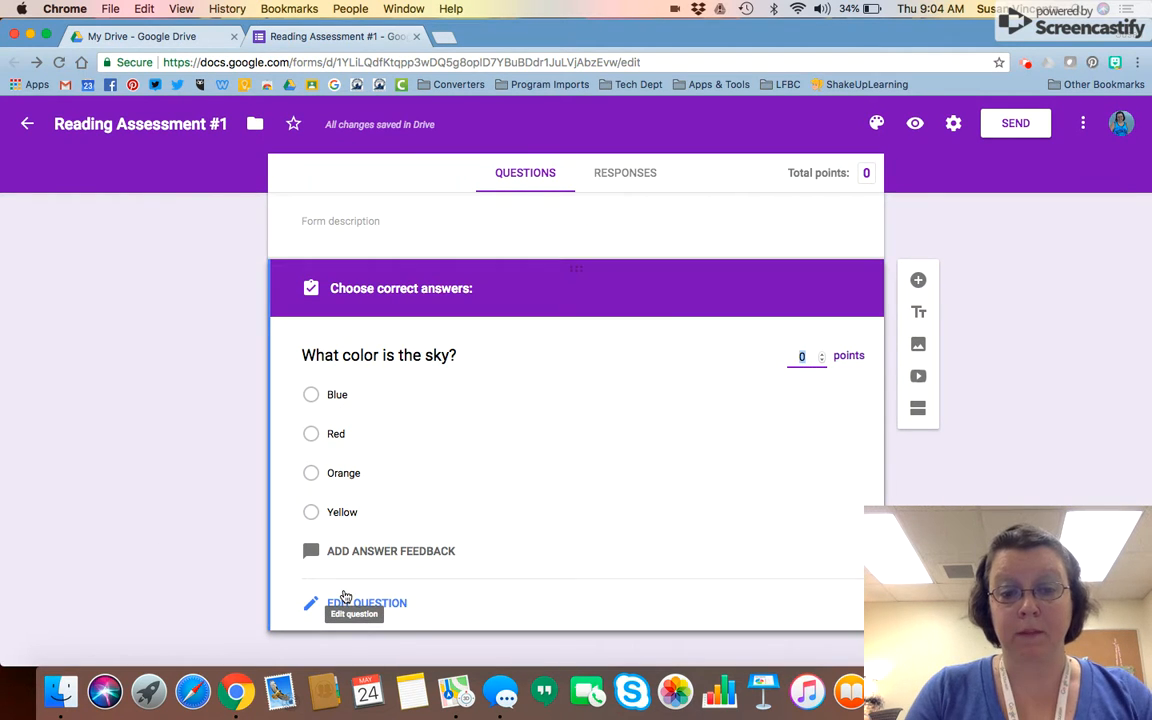
Mark Blue as the correct answer worth 1 point and return to question editing
left_click(313, 396)
left_click(821, 353)
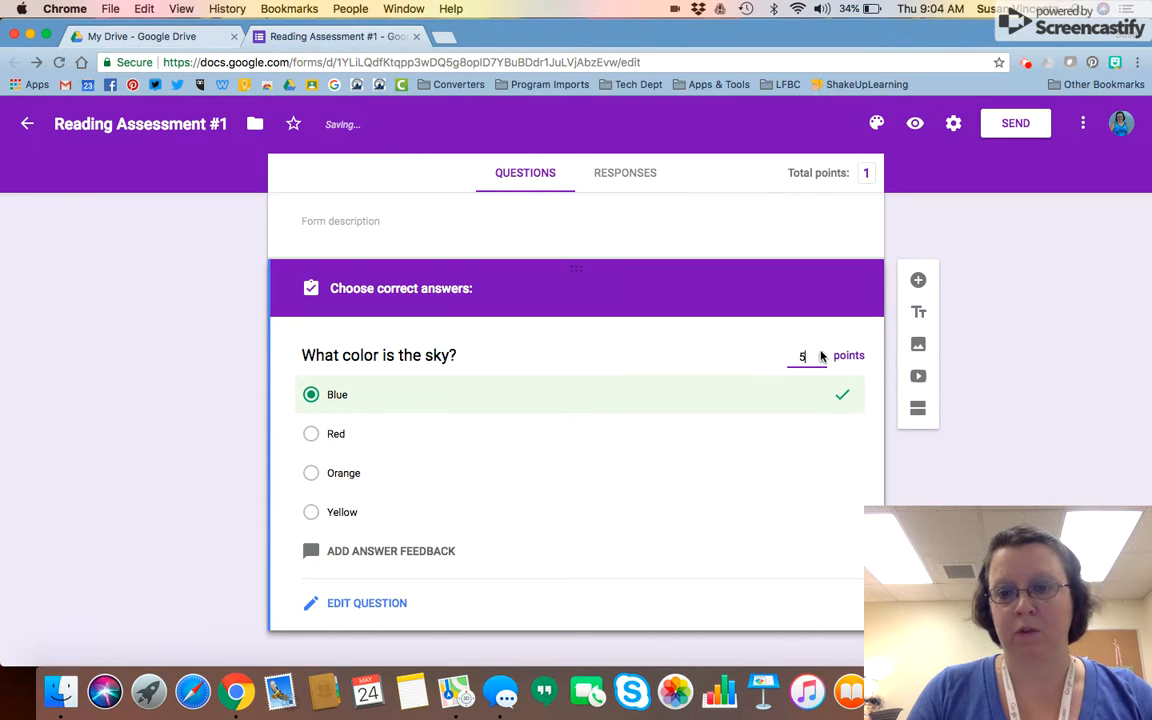
double_click(821, 361)
left_click(821, 361)
left_click(821, 361)
left_click(821, 361)
left_click(821, 361)
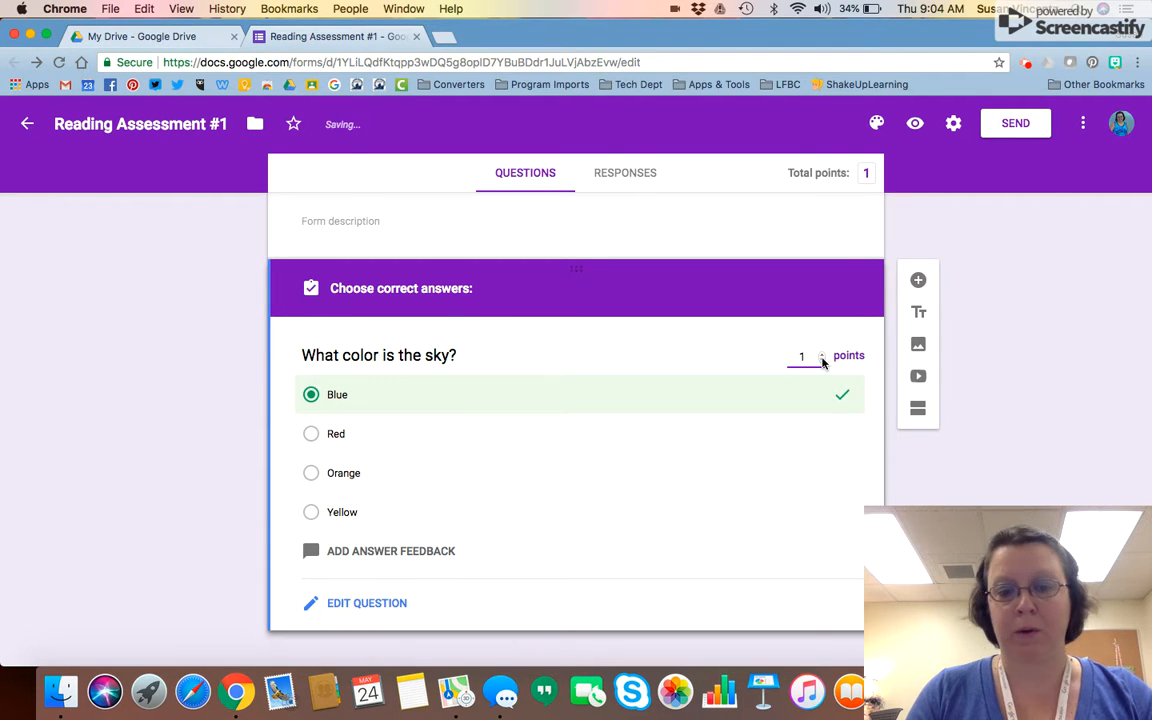
scroll(823, 362, "down", 1)
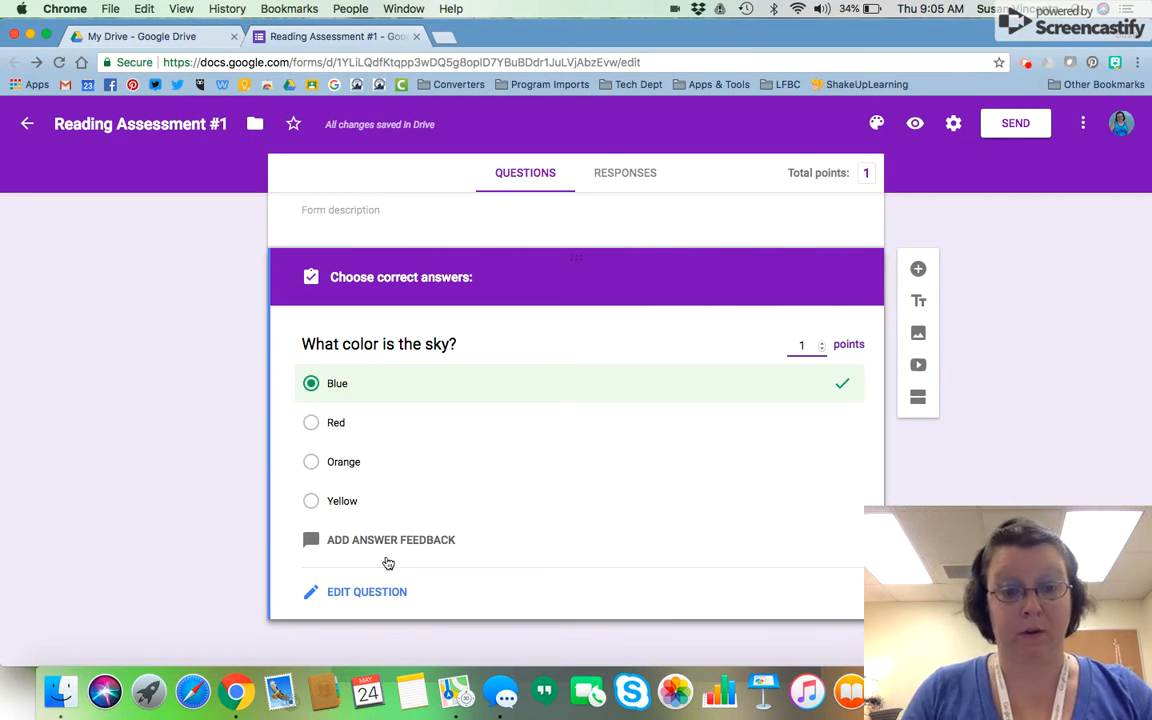
left_click(381, 593)
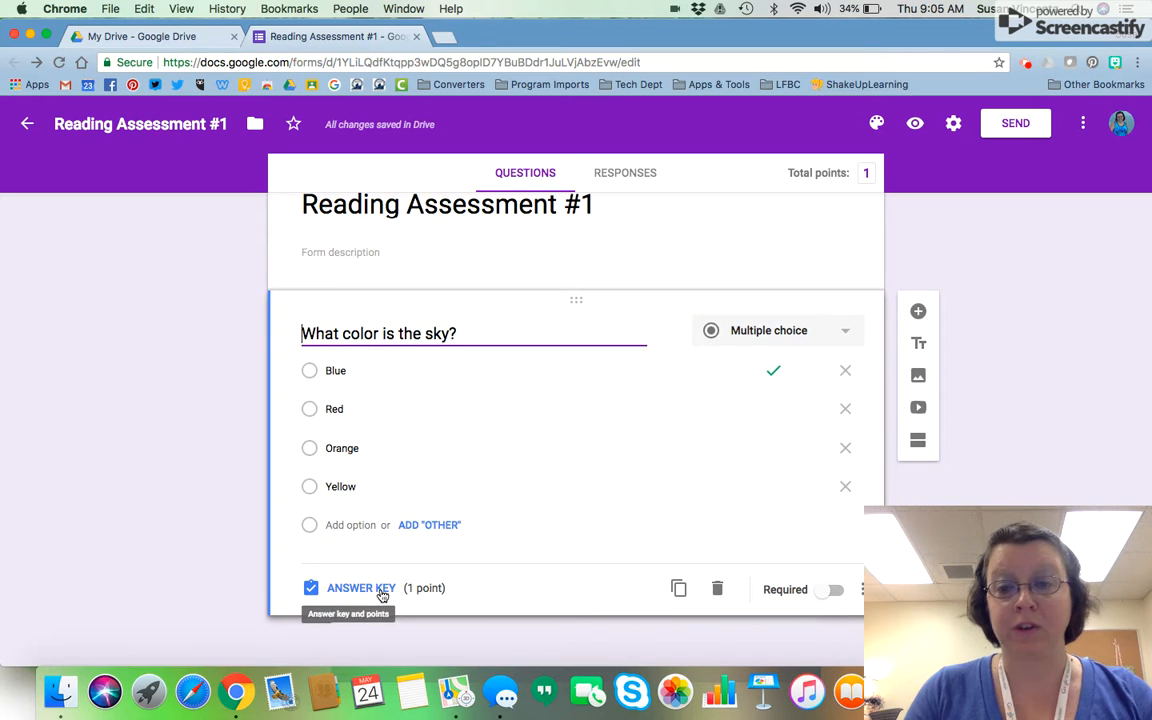
Add a short-answer 'Name' question, drag it above the sky question, and open Send
left_click(919, 314)
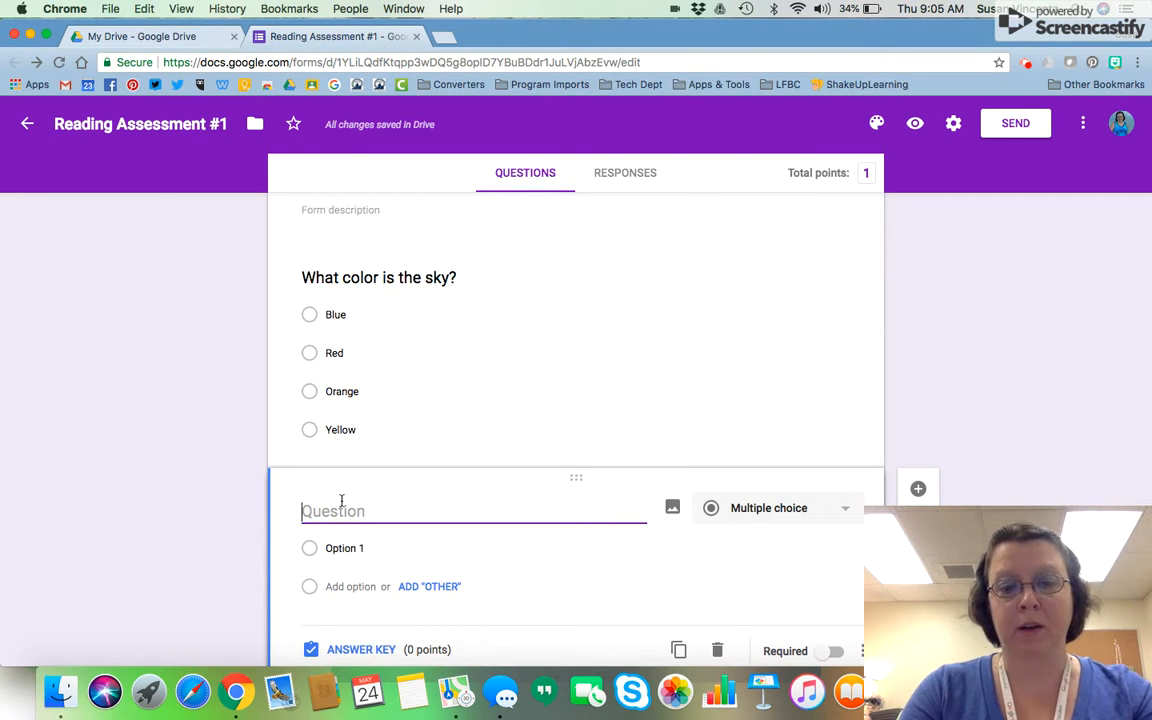
type("Name")
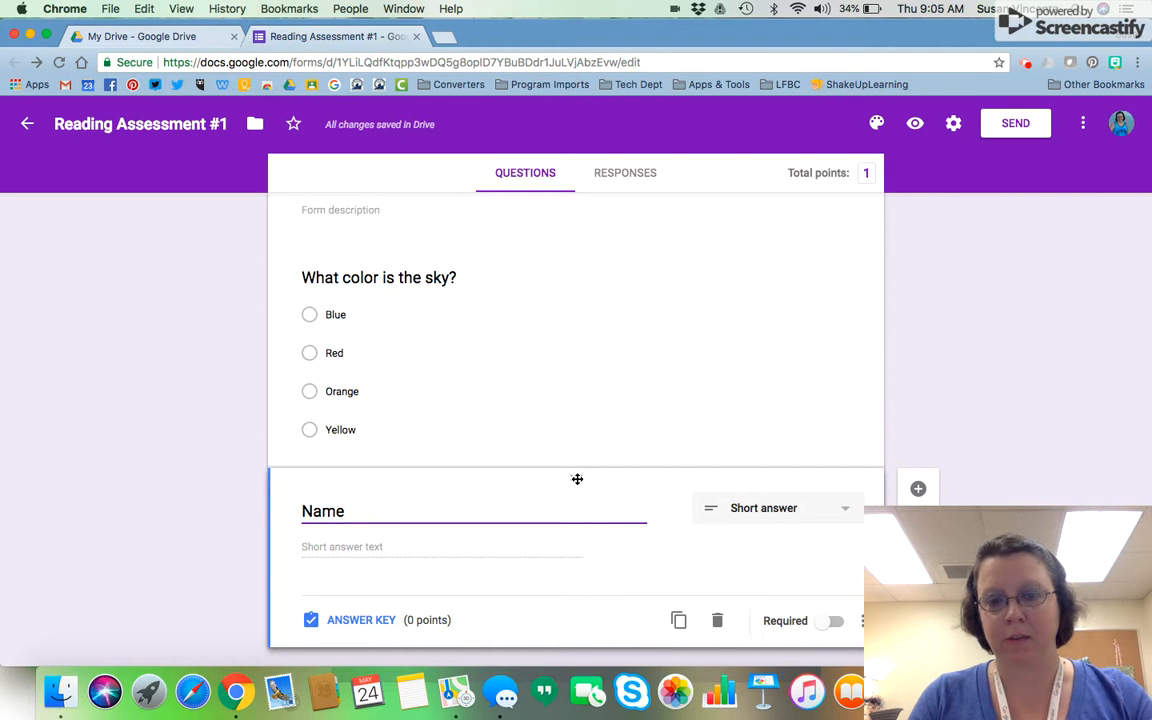
left_click_drag(577, 479, 540, 225)
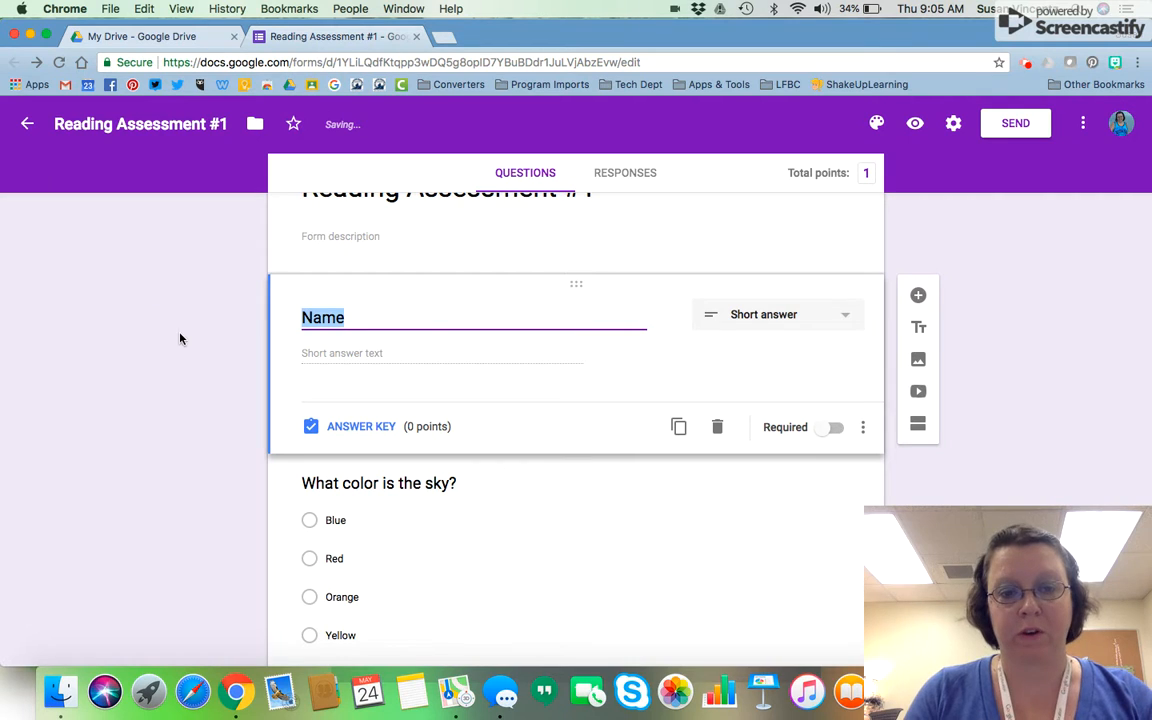
left_click(1017, 371)
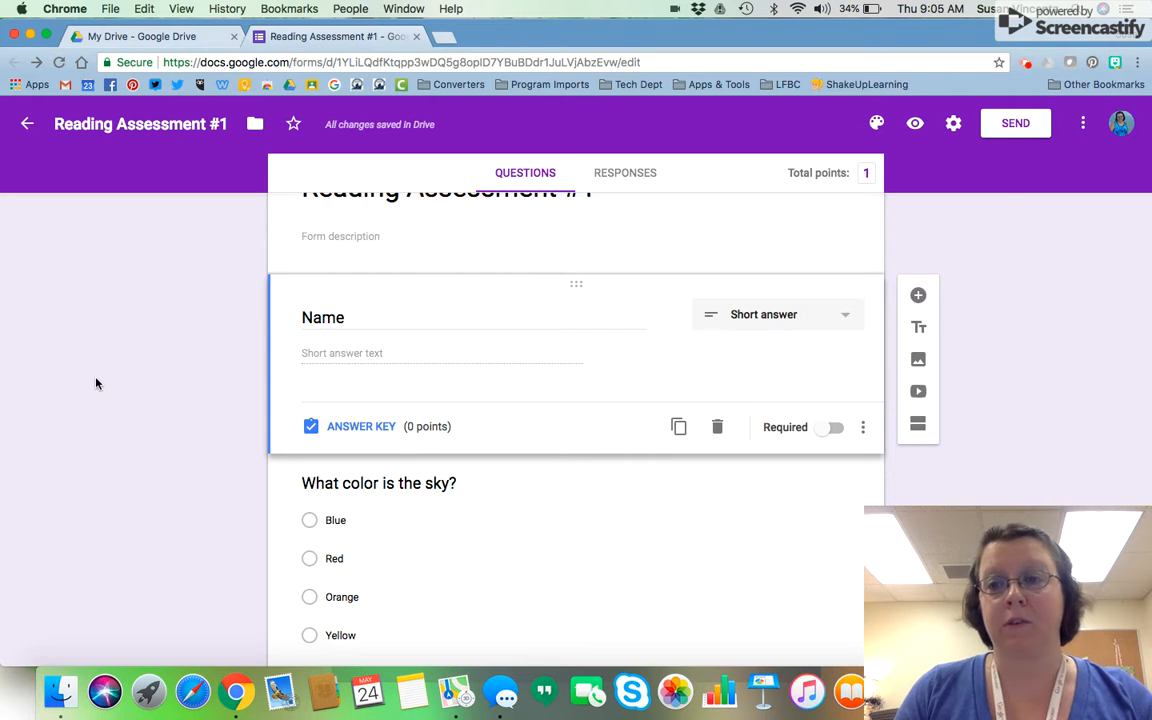
left_click(998, 131)
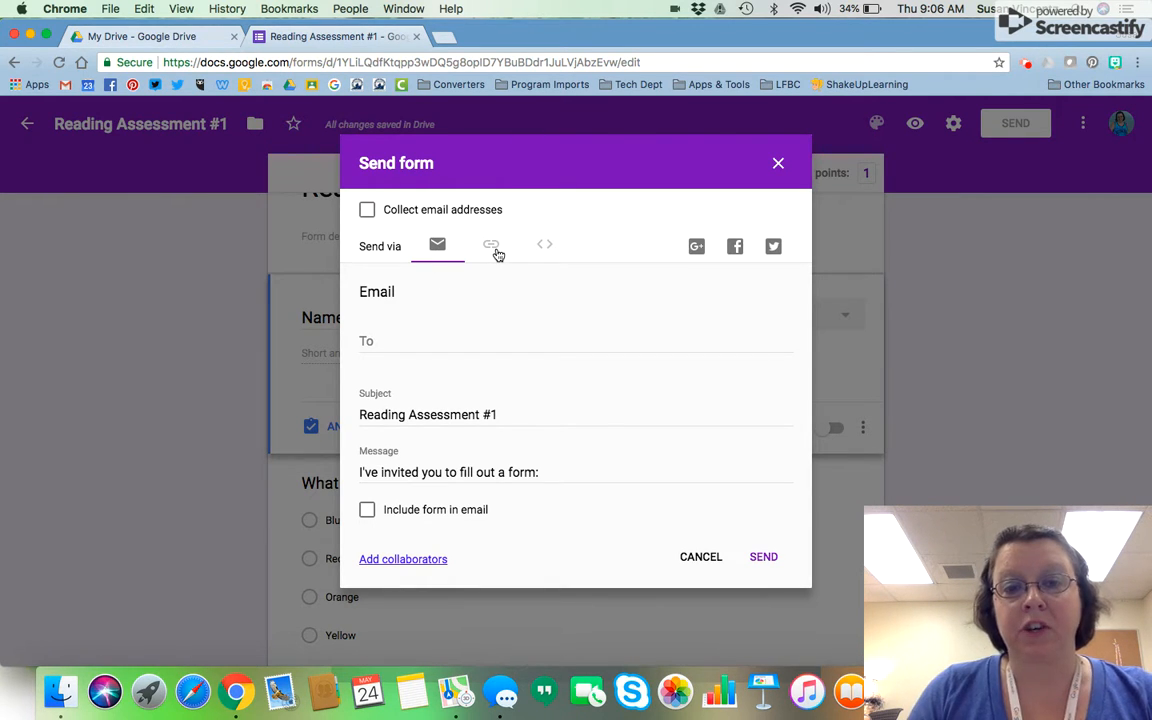
Copy the shortened form link from the Link tab, then cancel the Send dialog
left_click(492, 247)
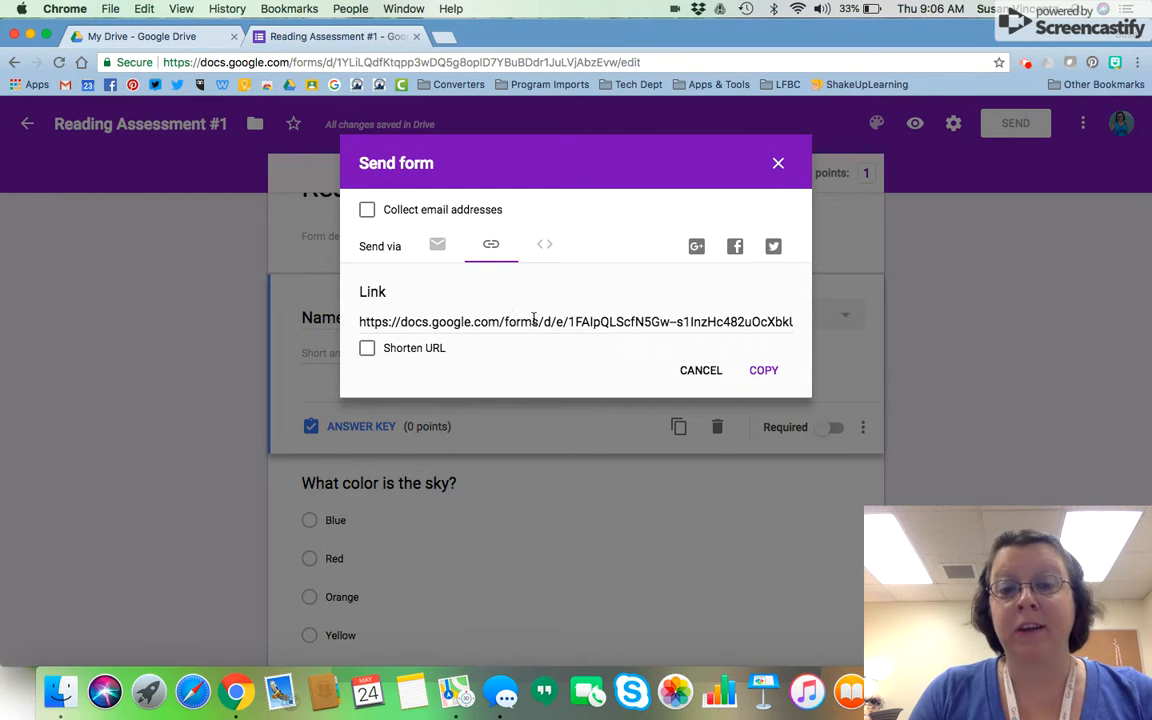
left_click(367, 349)
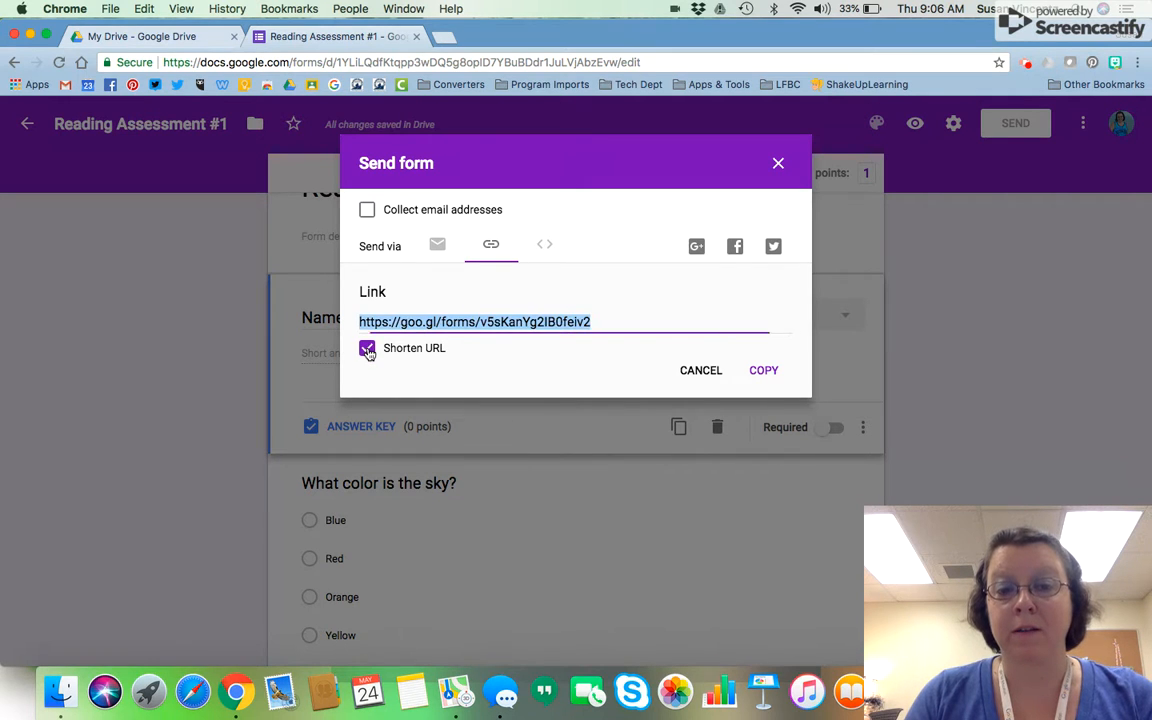
left_click(761, 371)
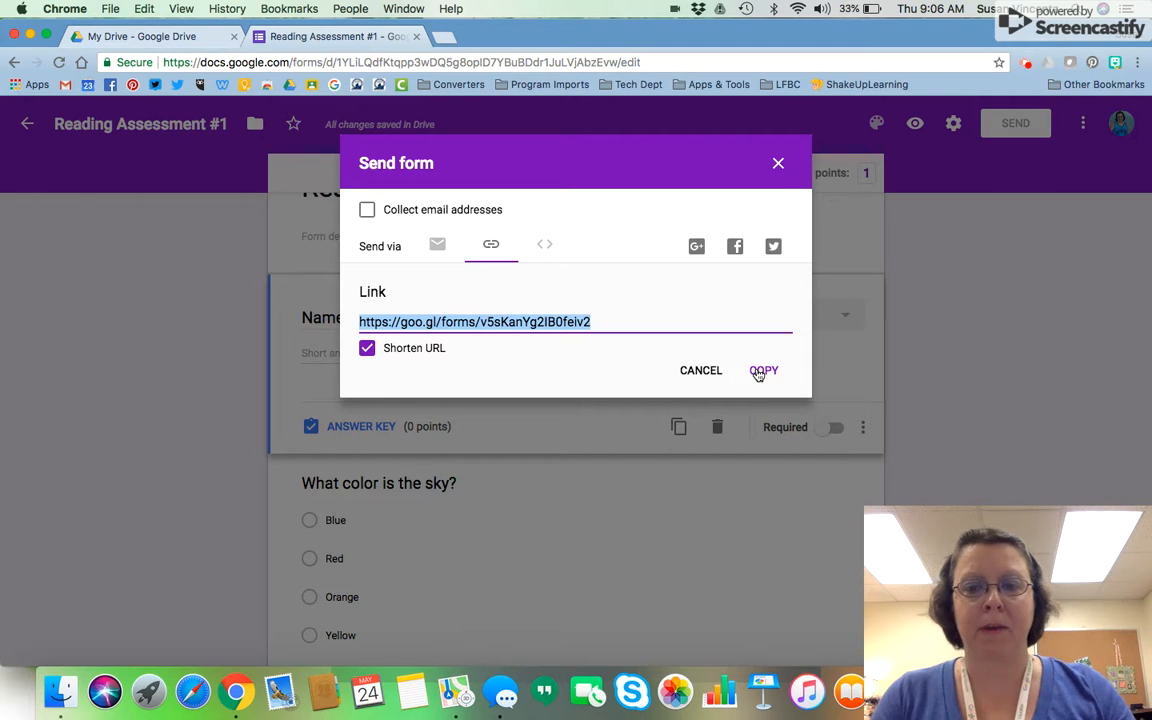
left_click(762, 371)
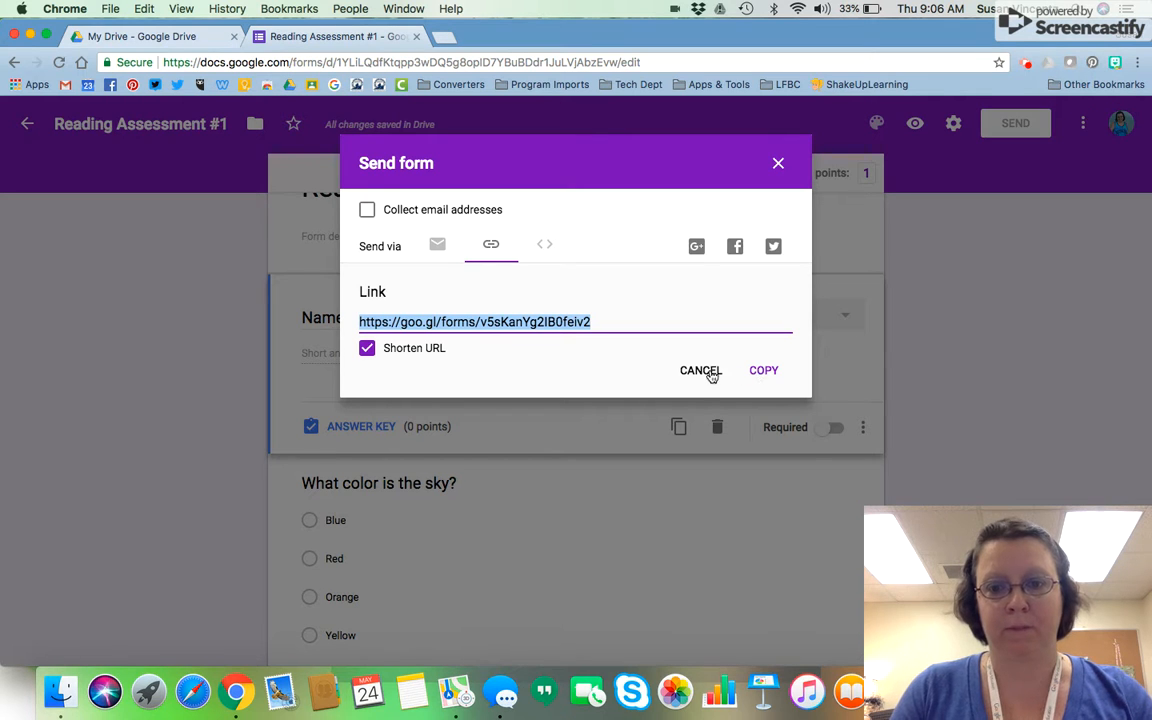
left_click(708, 373)
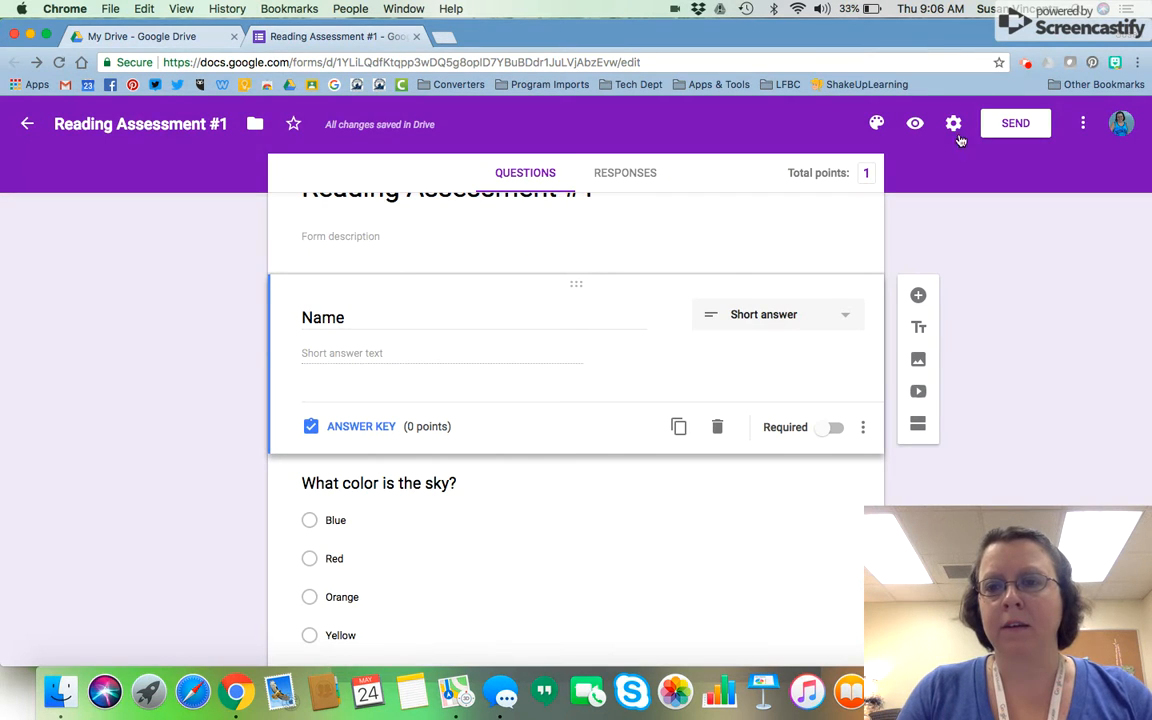
left_click(1012, 123)
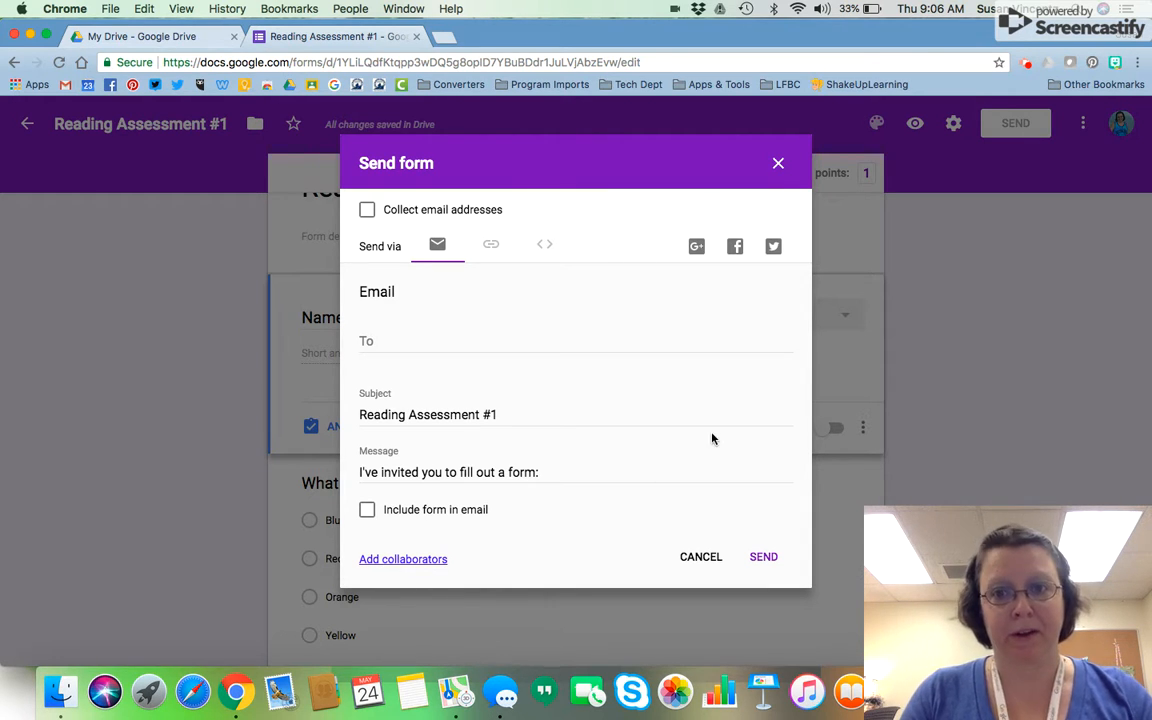
left_click(777, 164)
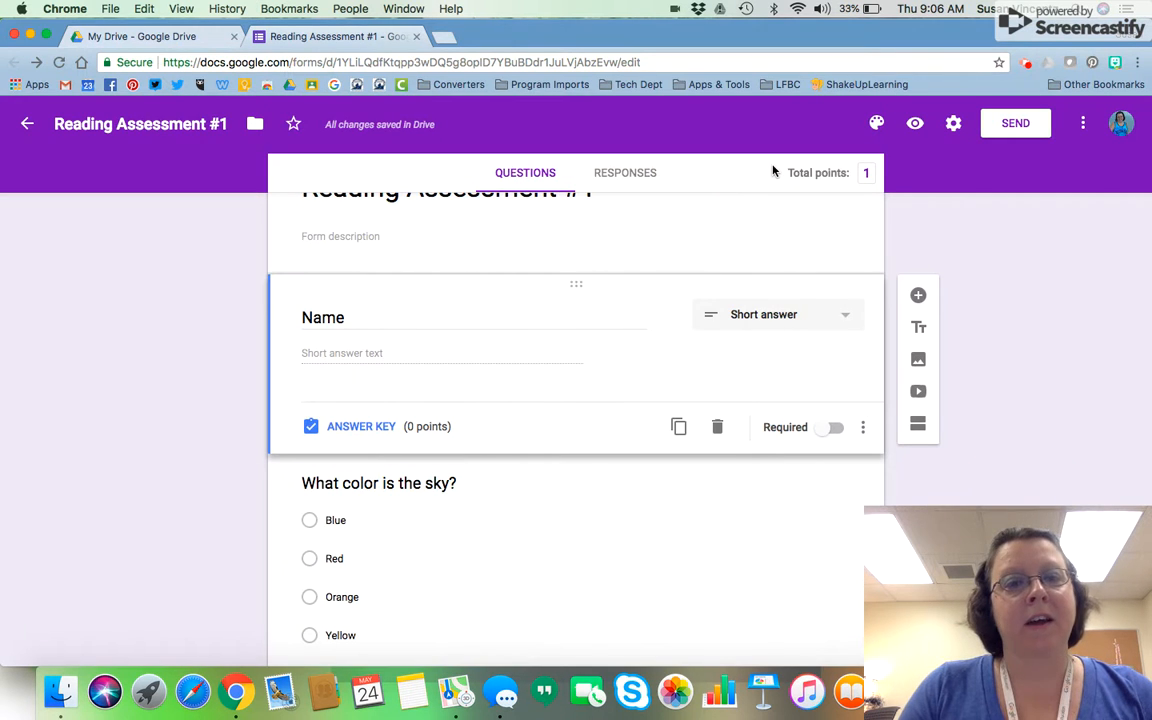